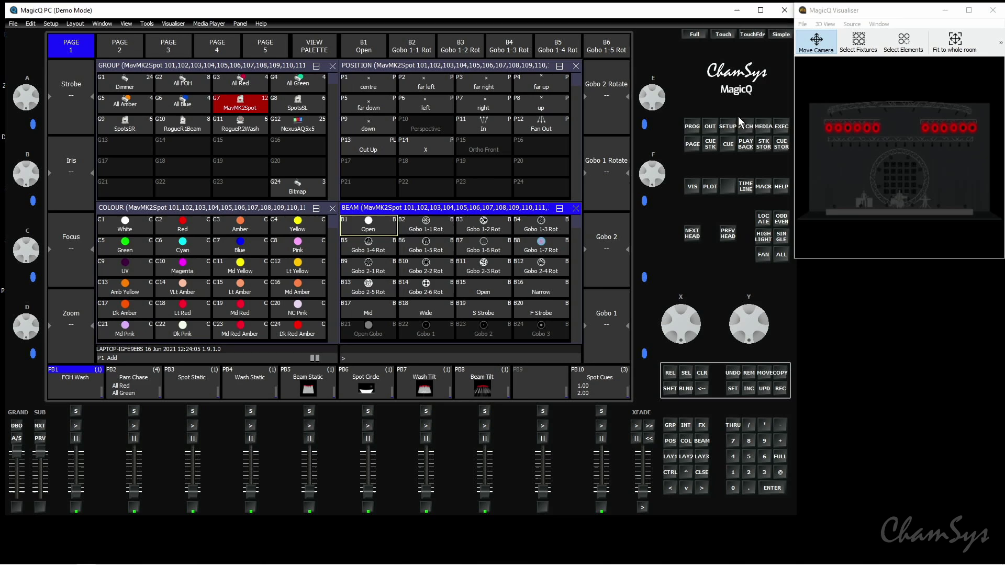
# Step: Open the head library from the patch and review the Patched, Live, Film/TV and User filters, returning to All
pyautogui.click(746, 128)
pyautogui.click(280, 42)
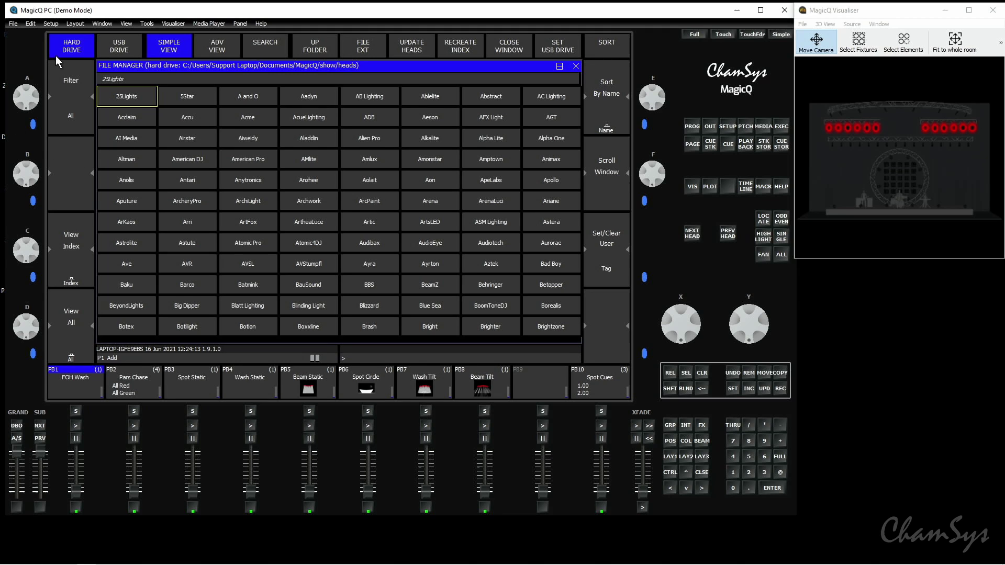
pyautogui.click(73, 110)
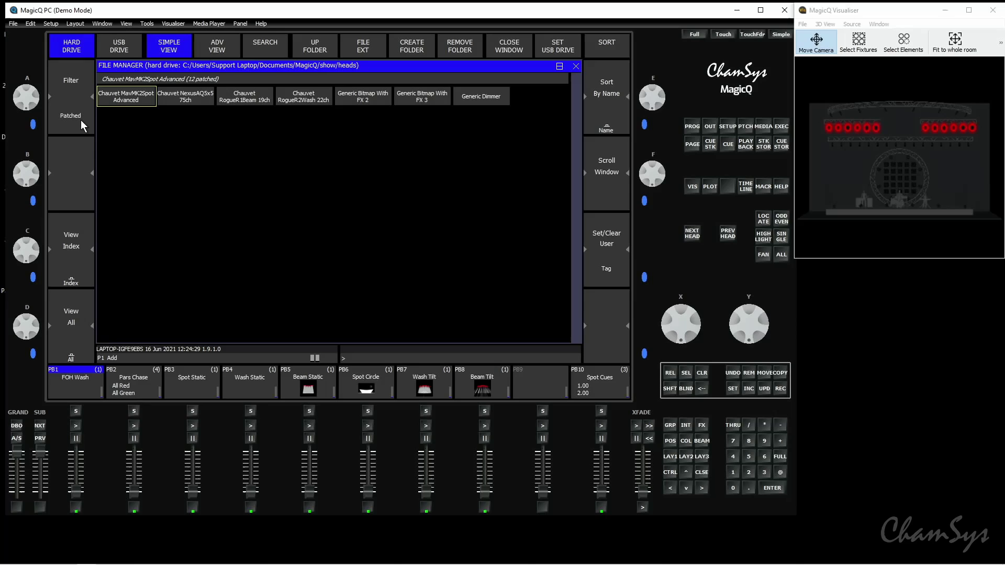
pyautogui.click(81, 119)
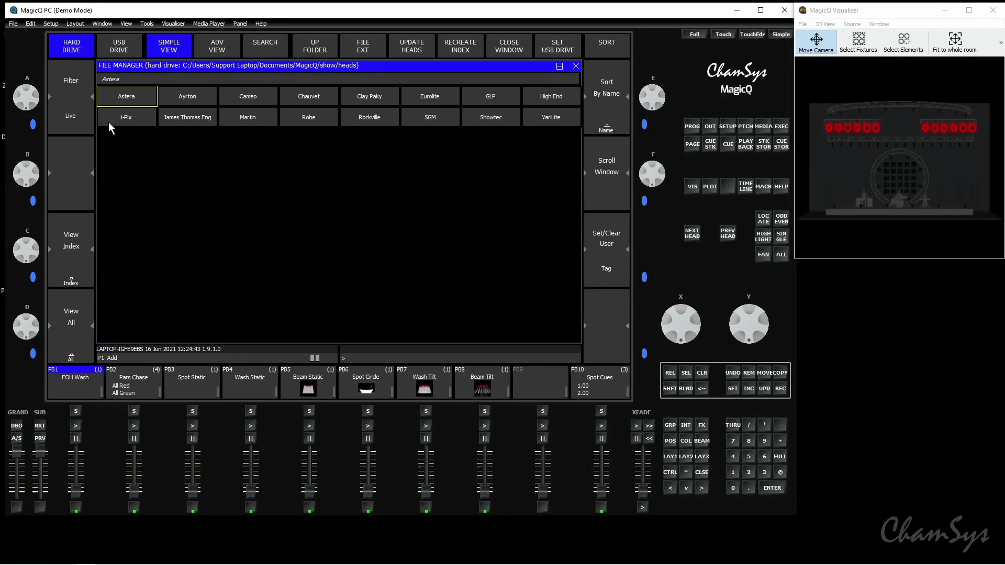
pyautogui.click(87, 118)
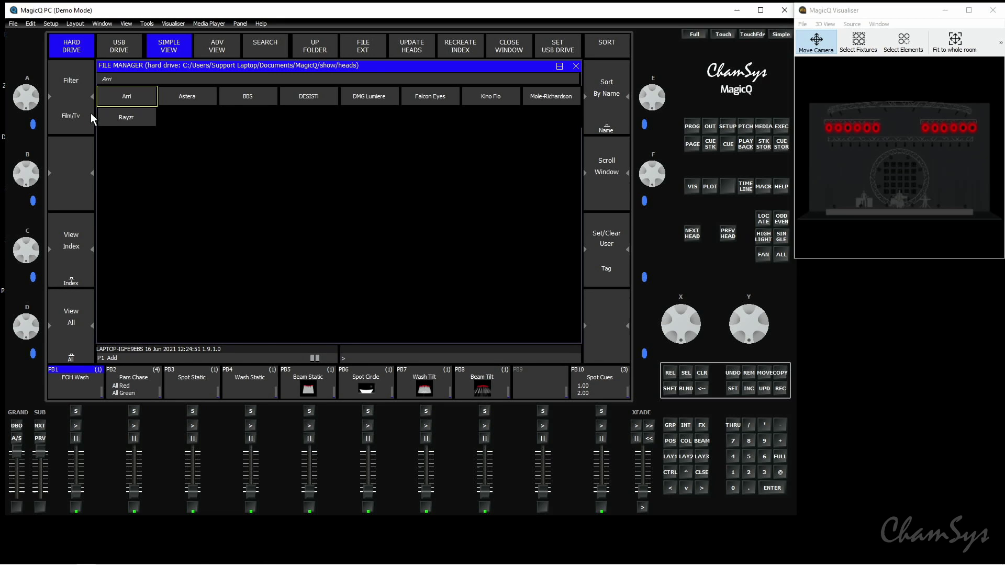
pyautogui.click(85, 115)
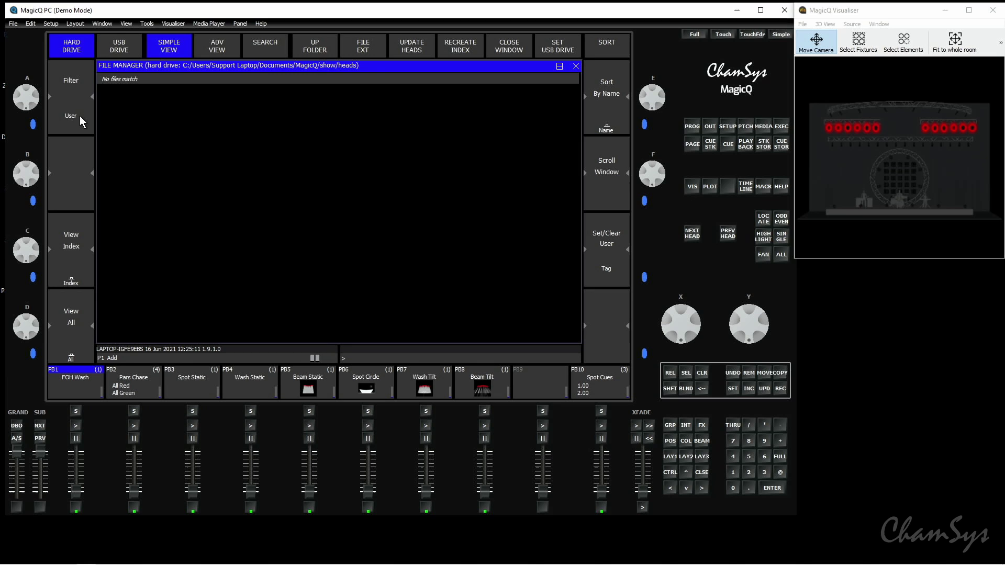
pyautogui.click(79, 116)
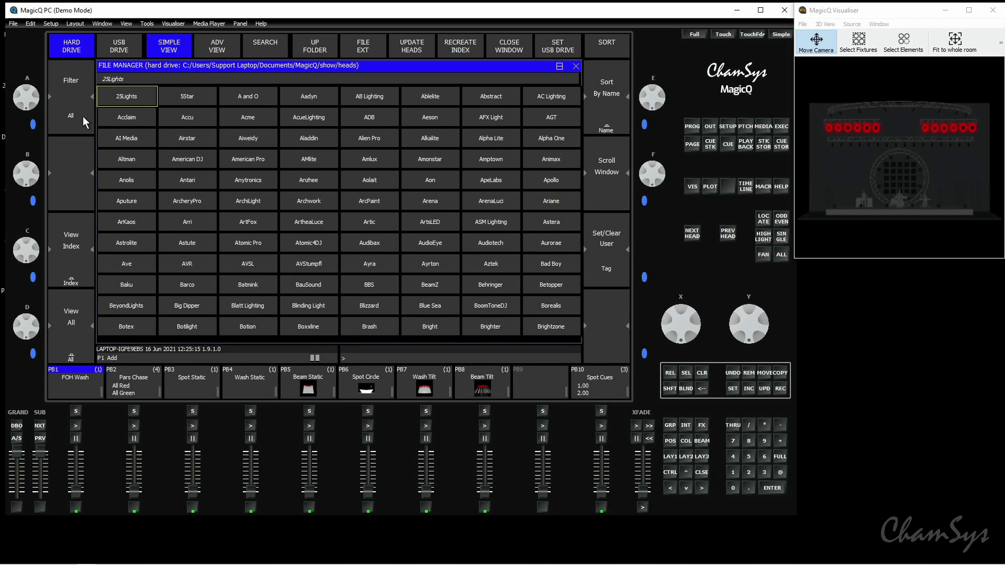
# Step: Tag the Chauvet Maverick Force 1 Spot as a user head, then return to the manufacturer list
pyautogui.write('cha')
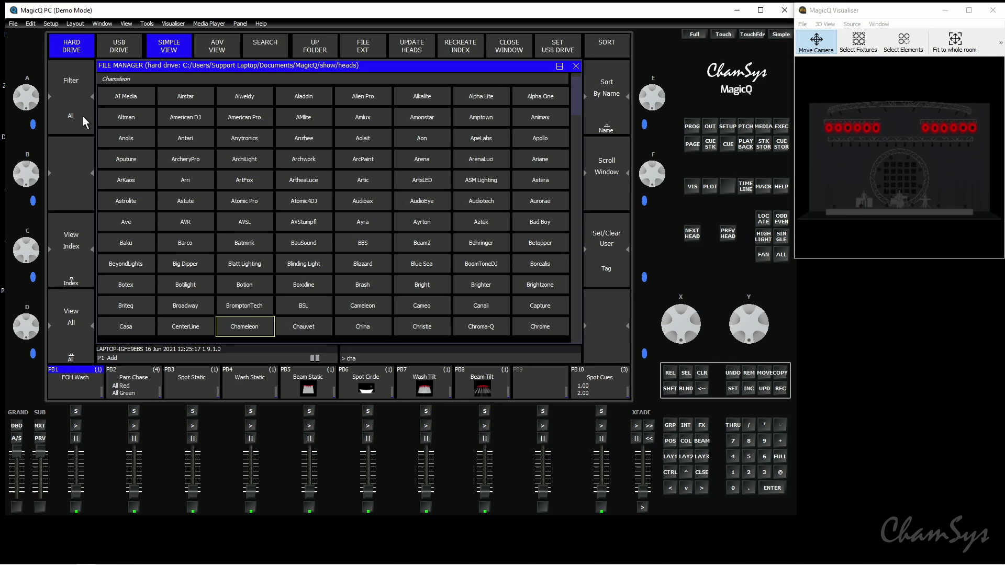
pyautogui.write('u')
pyautogui.press('Return')
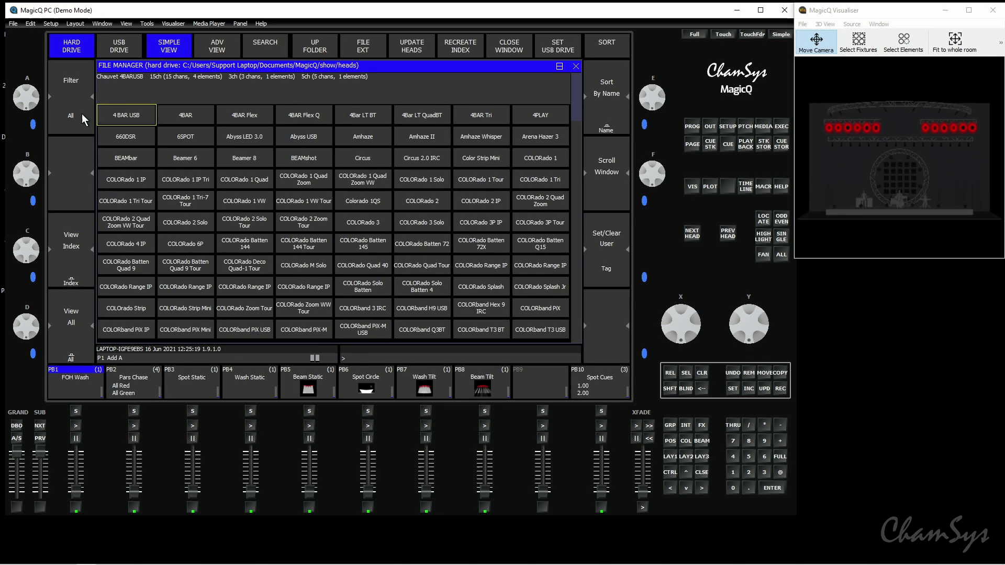
pyautogui.write('maver')
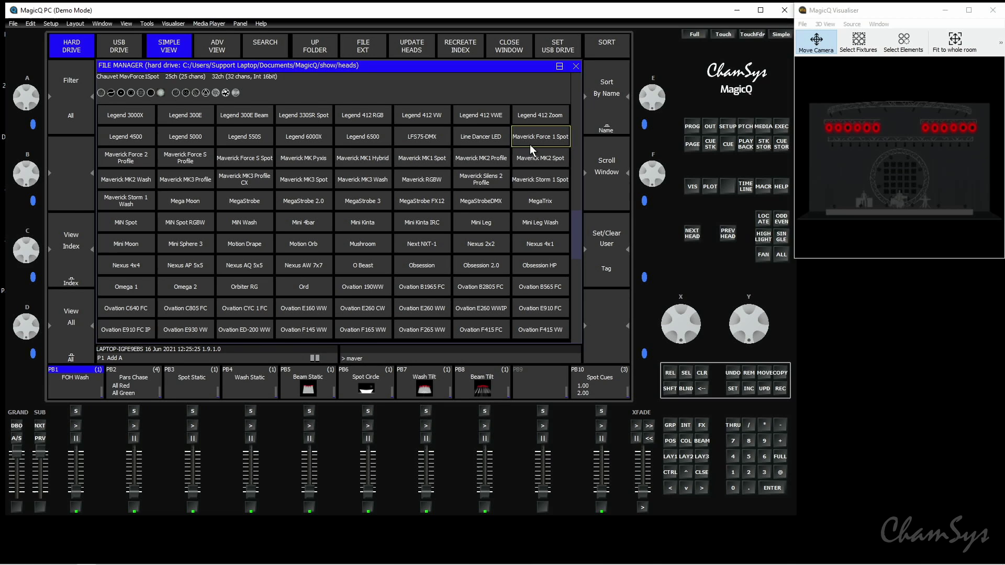
pyautogui.click(673, 487)
pyautogui.click(704, 490)
pyautogui.click(309, 45)
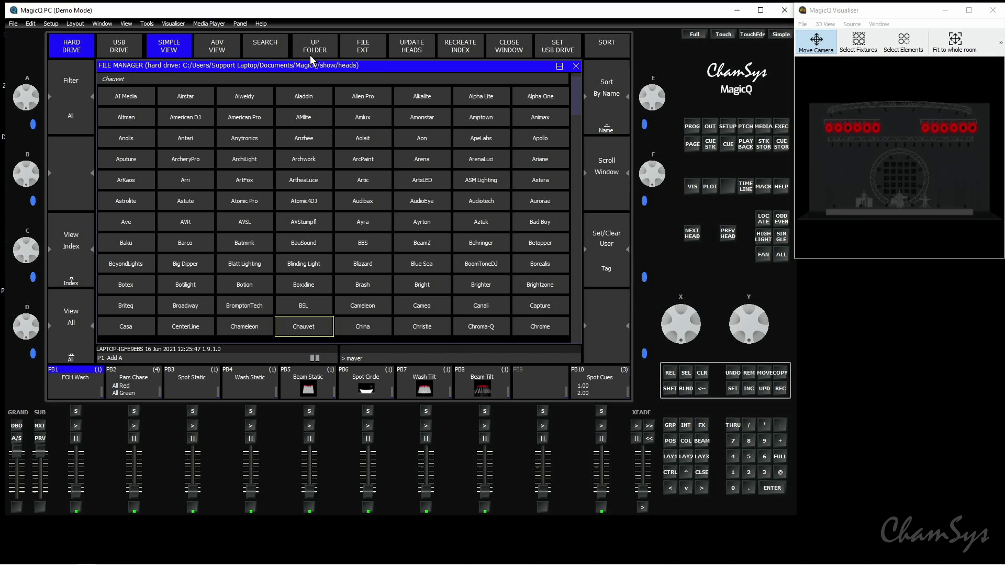
# Step: Open the Robe manufacturer folder and search its models for "rob"
pyautogui.write('r')
pyautogui.press('BackSpace')
pyautogui.press('BackSpace')
pyautogui.press('BackSpace')
pyautogui.press('BackSpace')
pyautogui.press('BackSpace')
pyautogui.press('BackSpace')
pyautogui.write('robe')
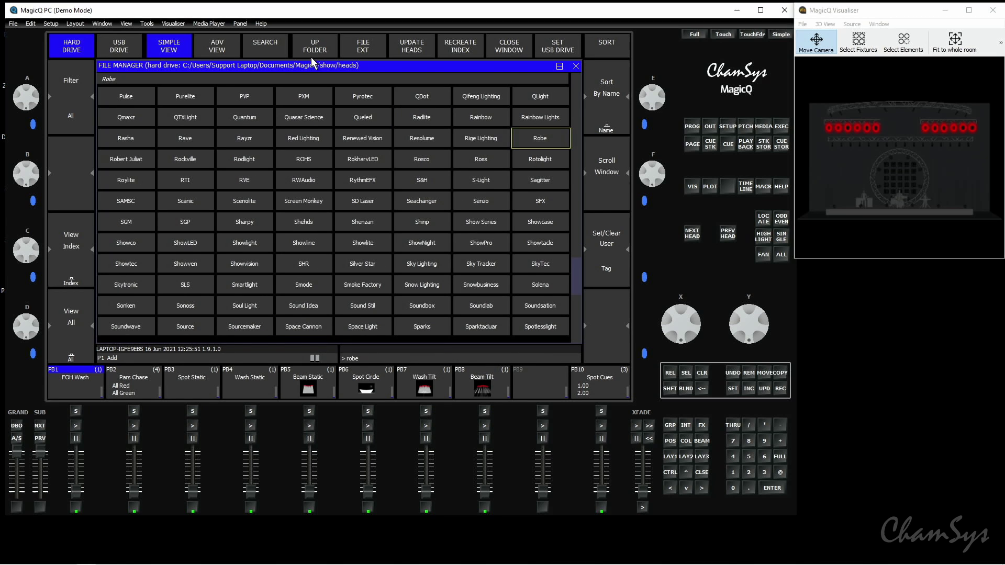
pyautogui.press('Return')
pyautogui.write('rob')
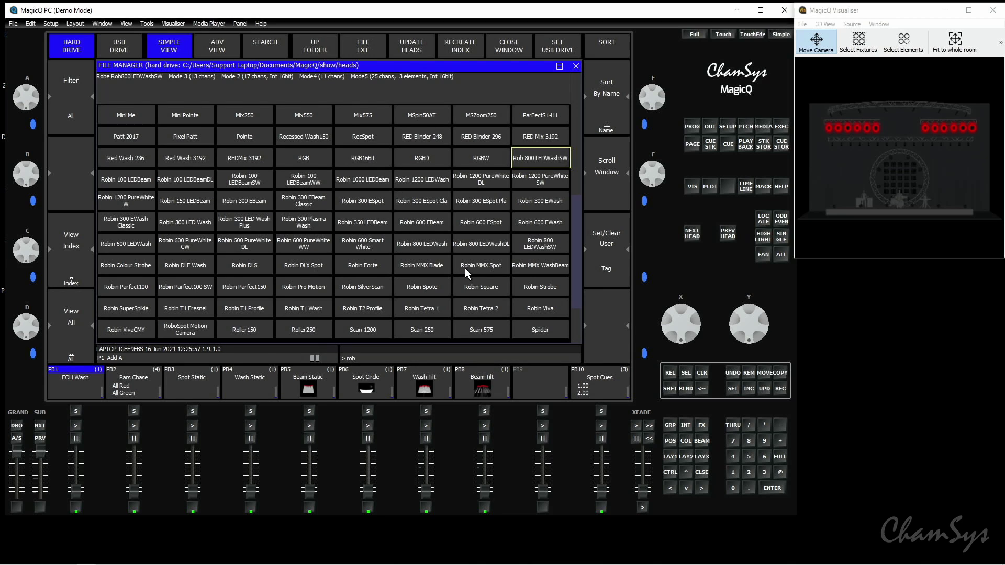
# Step: Select the Robin MMX Spot in Robe's model list and tag it as a user head
pyautogui.click(672, 489)
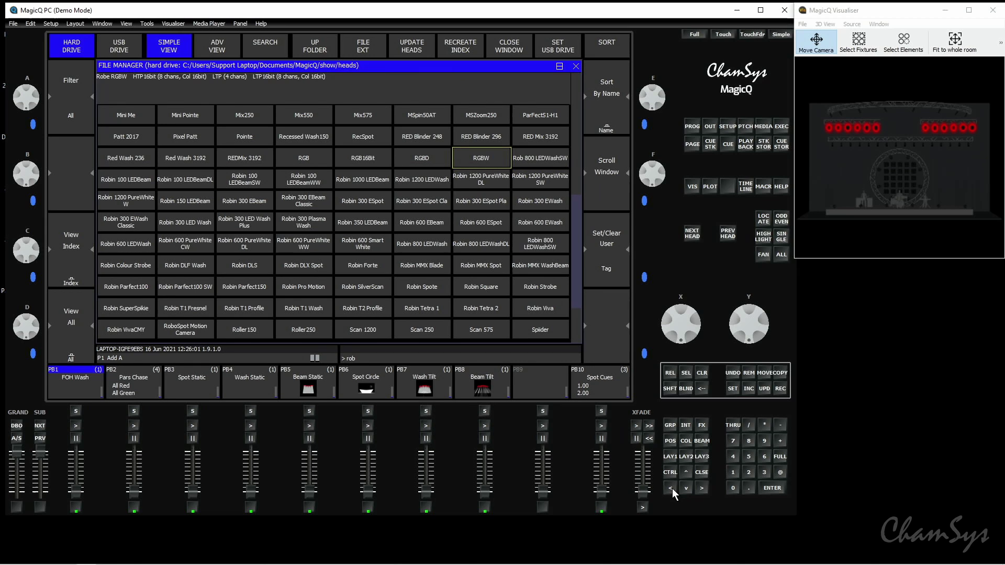
pyautogui.click(672, 489)
pyautogui.click(690, 491)
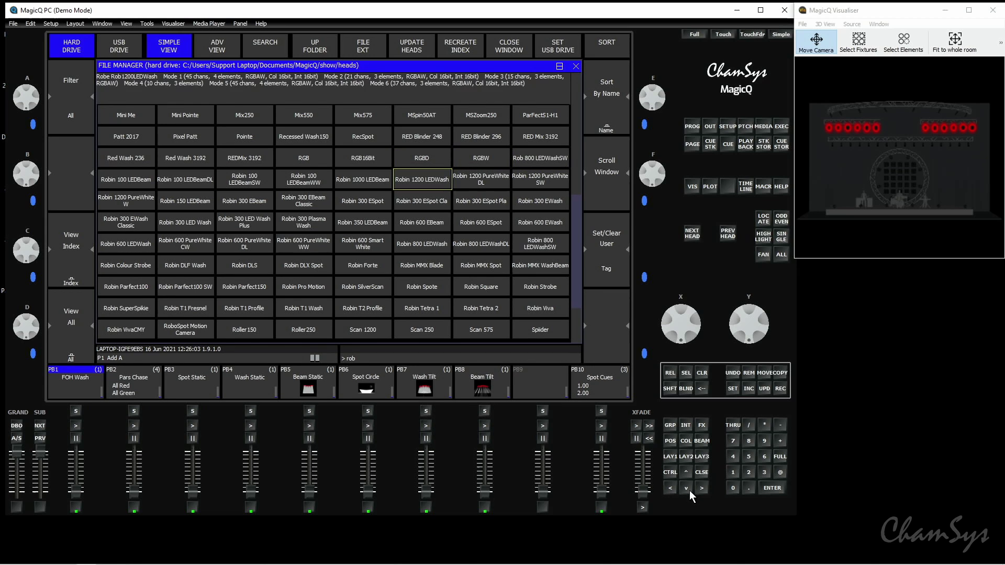
pyautogui.click(691, 490)
pyautogui.click(690, 490)
pyautogui.click(690, 490)
pyautogui.click(691, 490)
pyautogui.click(702, 489)
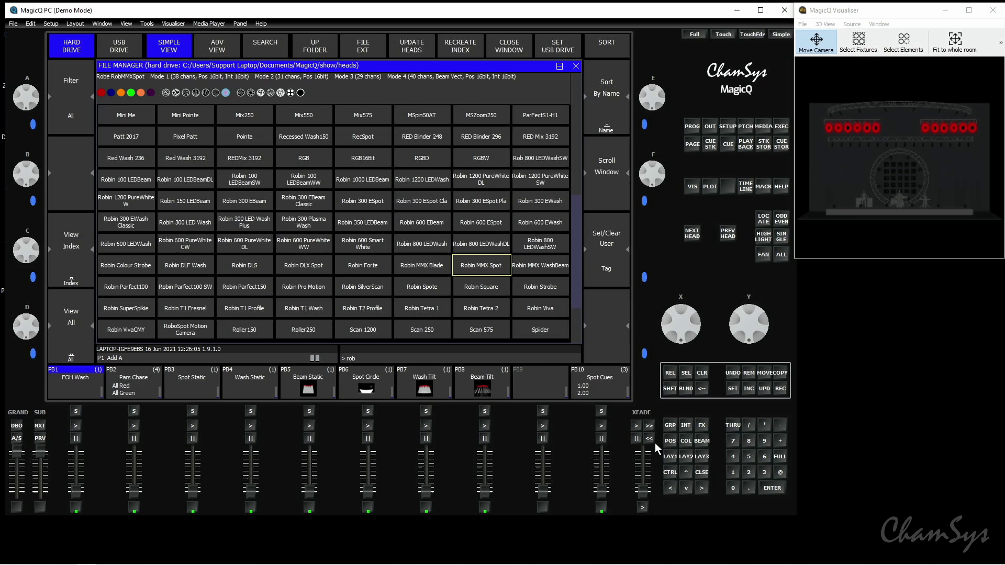
pyautogui.click(595, 265)
# Step: Reopen the head library, filter it to User heads and inspect the tagged models under Chauvet and Robe
pyautogui.click(745, 127)
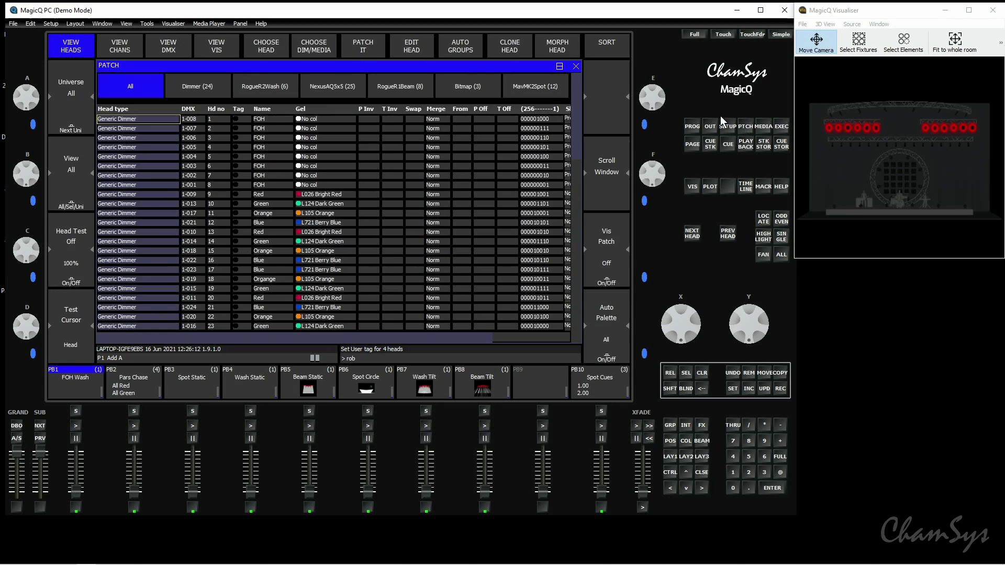
pyautogui.click(267, 45)
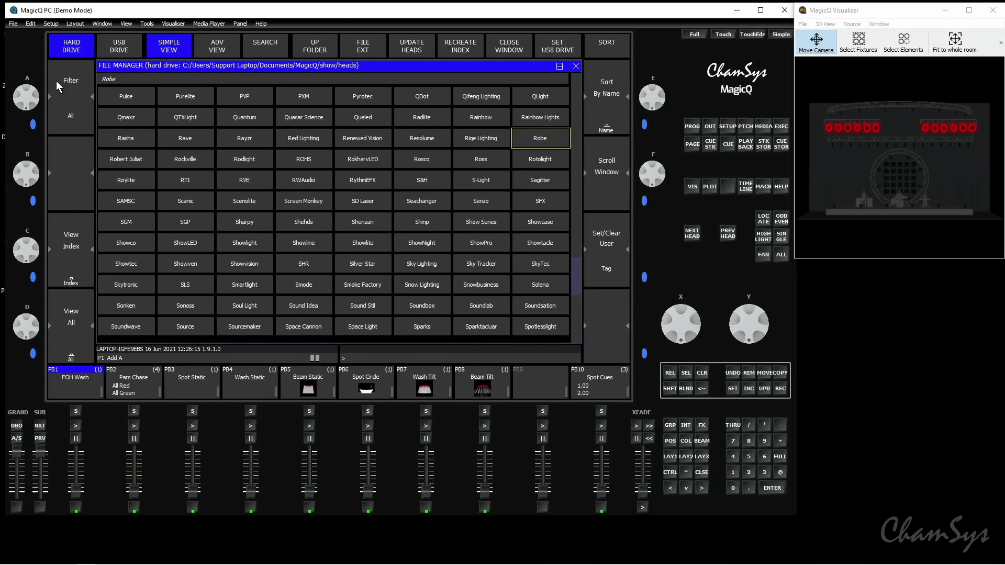
pyautogui.click(76, 116)
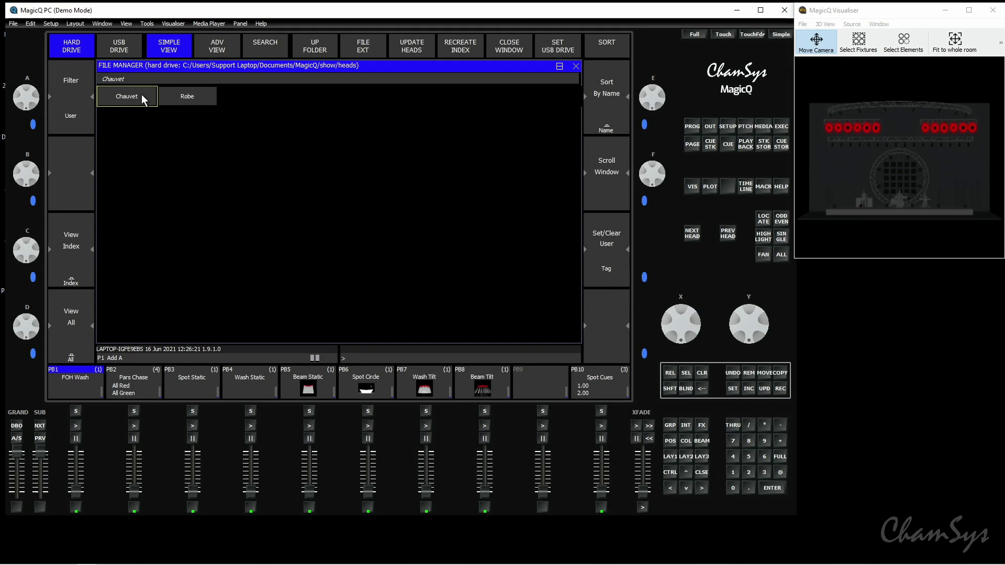
pyautogui.click(141, 95)
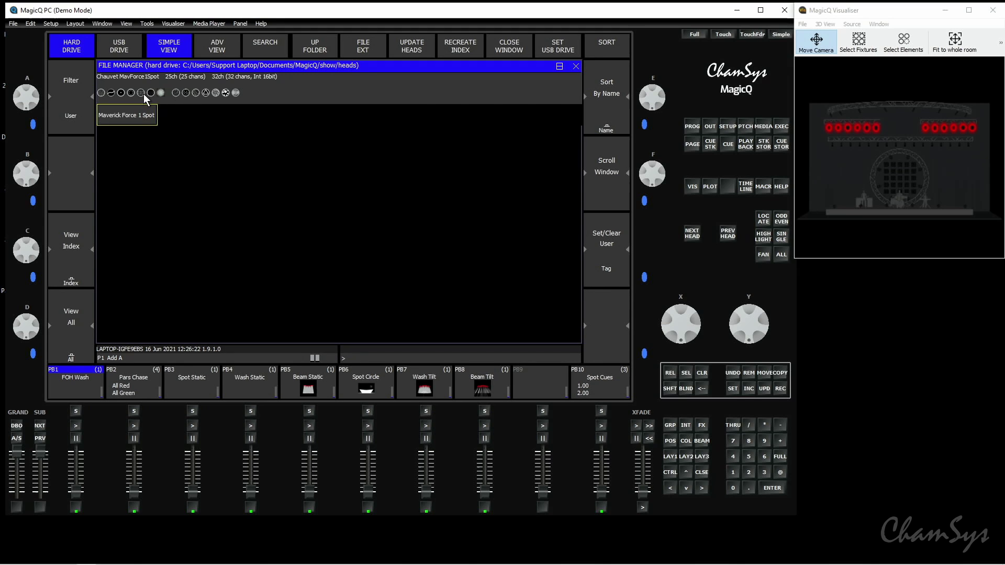
pyautogui.click(308, 46)
pyautogui.click(184, 98)
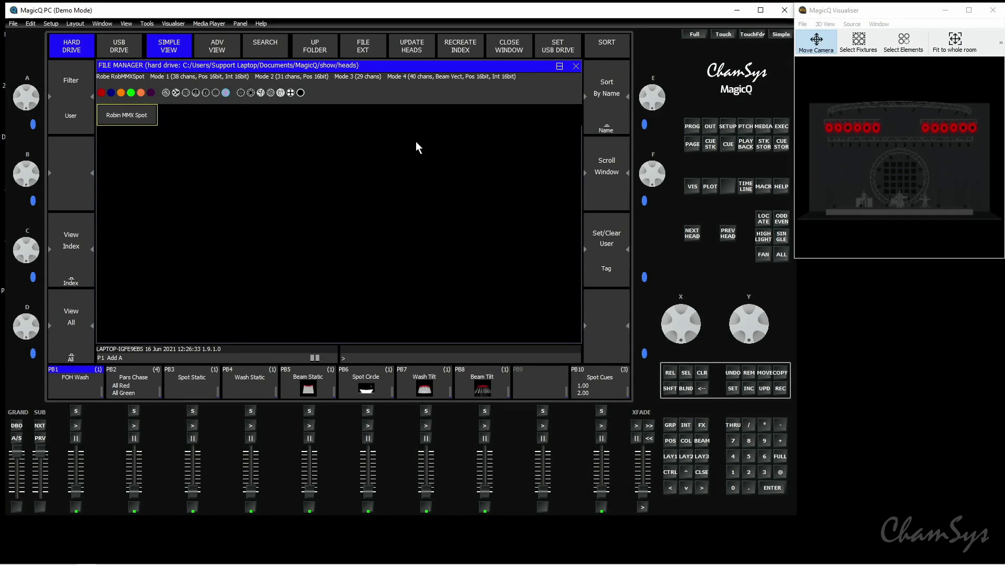
# Step: Start a new show, erasing the current one from memory, and open its head library
pyautogui.click(730, 127)
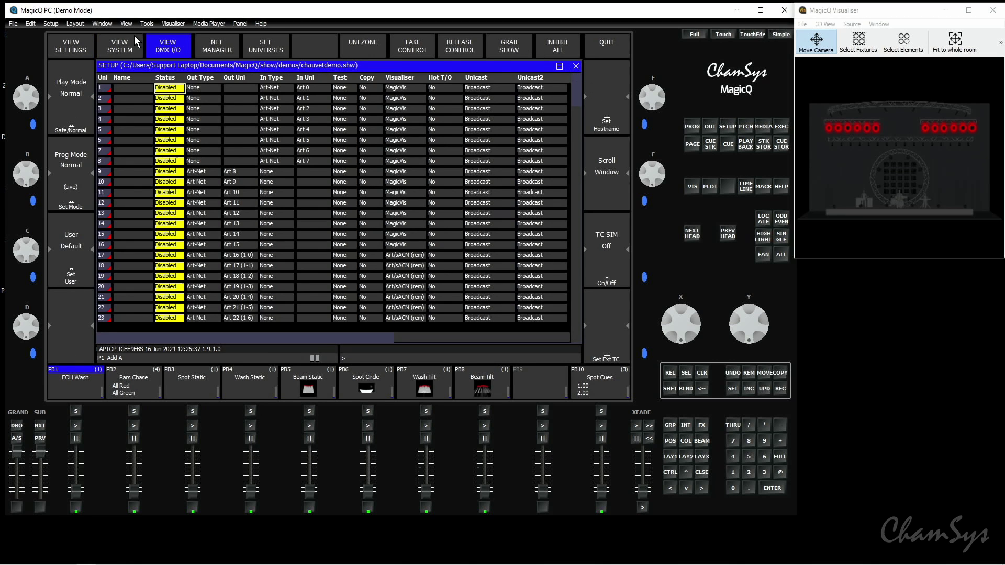
pyautogui.click(71, 47)
pyautogui.click(498, 44)
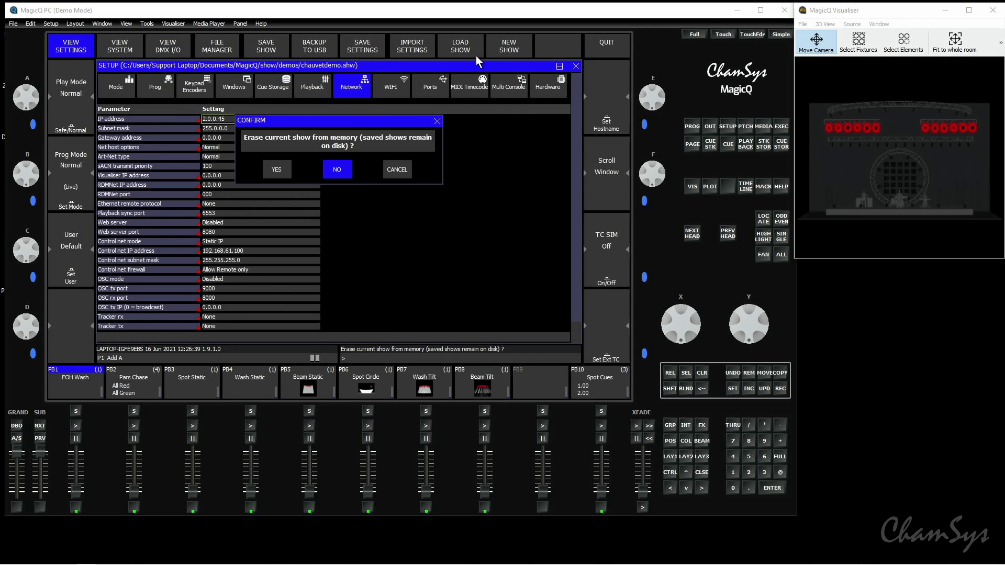
pyautogui.click(277, 171)
pyautogui.click(259, 113)
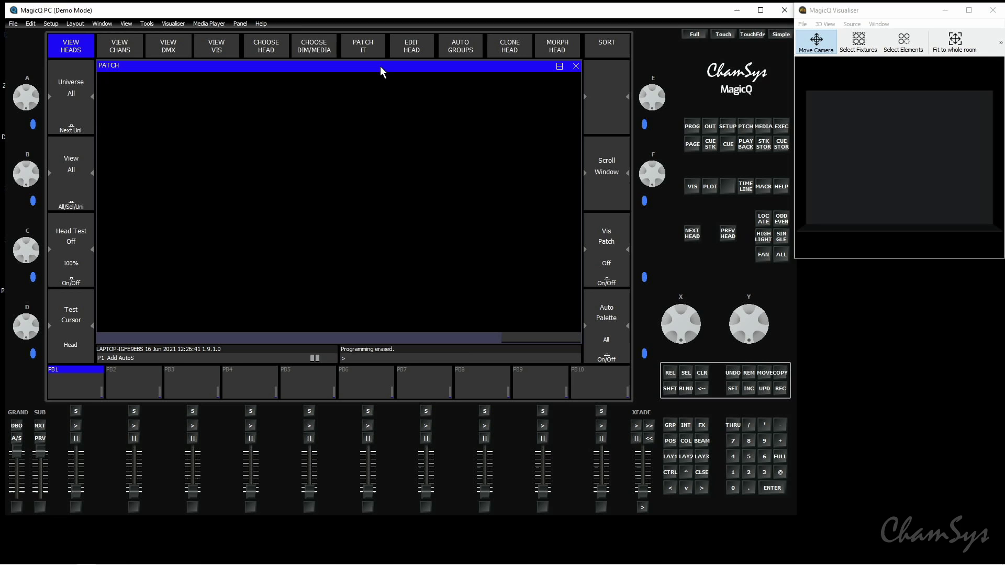
pyautogui.click(279, 48)
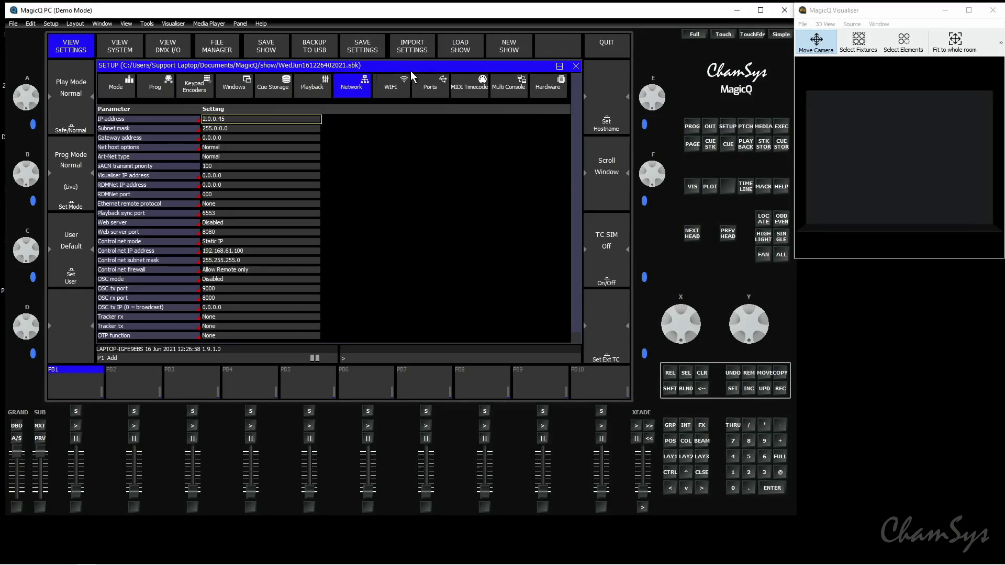
# Step: Open the heads folder in the file manager and sort its files by type
pyautogui.click(224, 49)
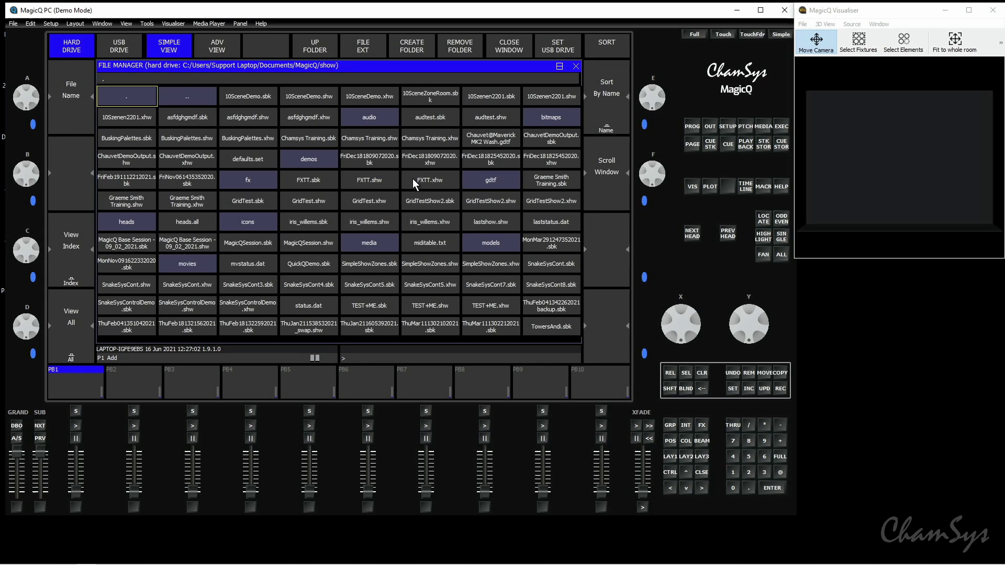
pyautogui.click(130, 222)
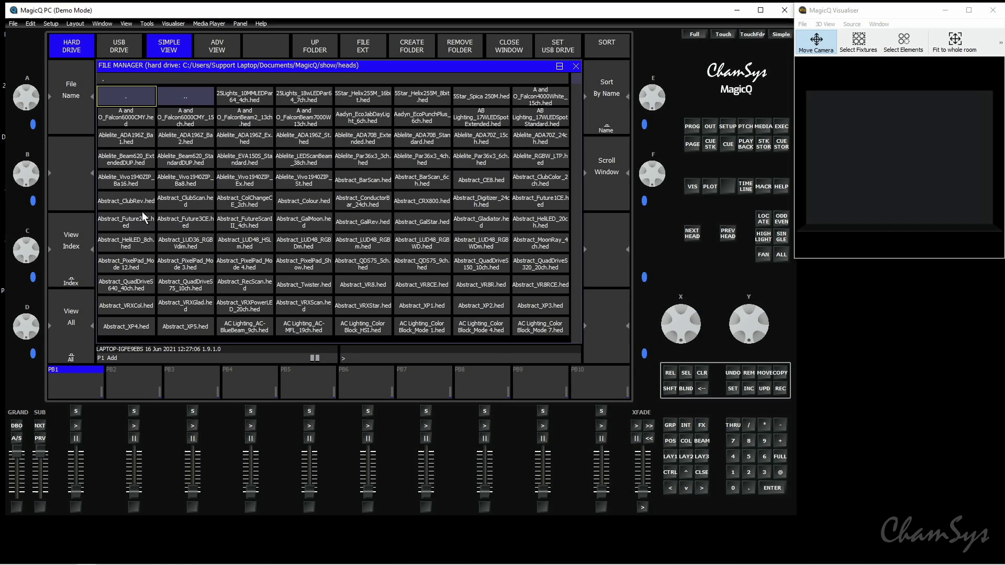
pyautogui.click(605, 46)
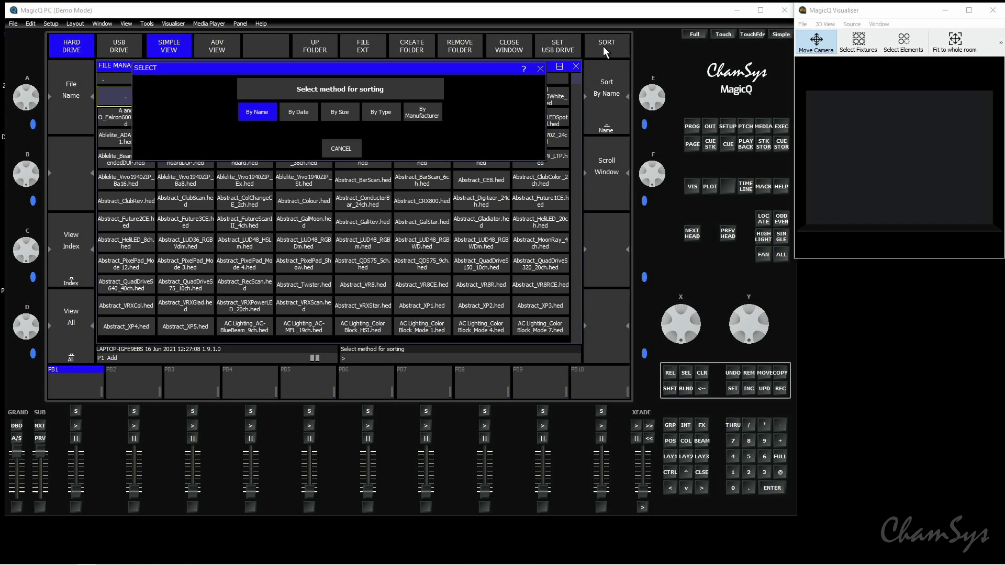
pyautogui.click(387, 116)
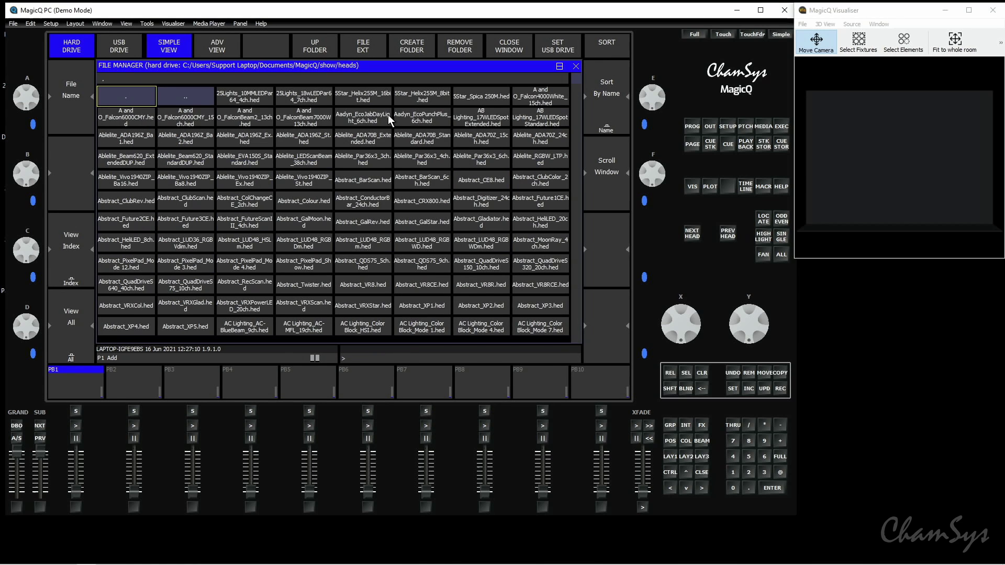